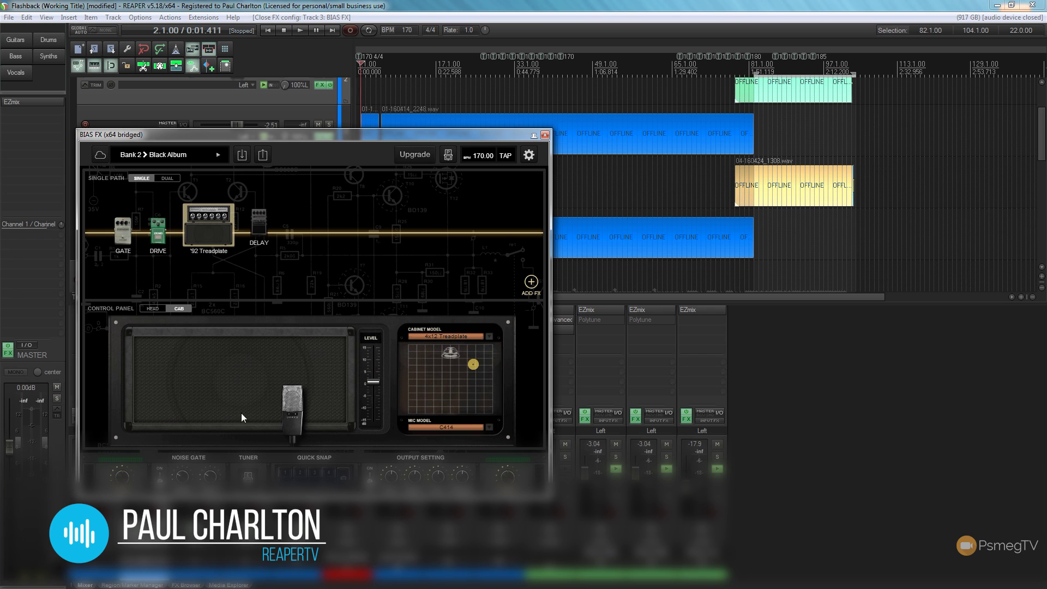
drag(270, 135, 479, 189)
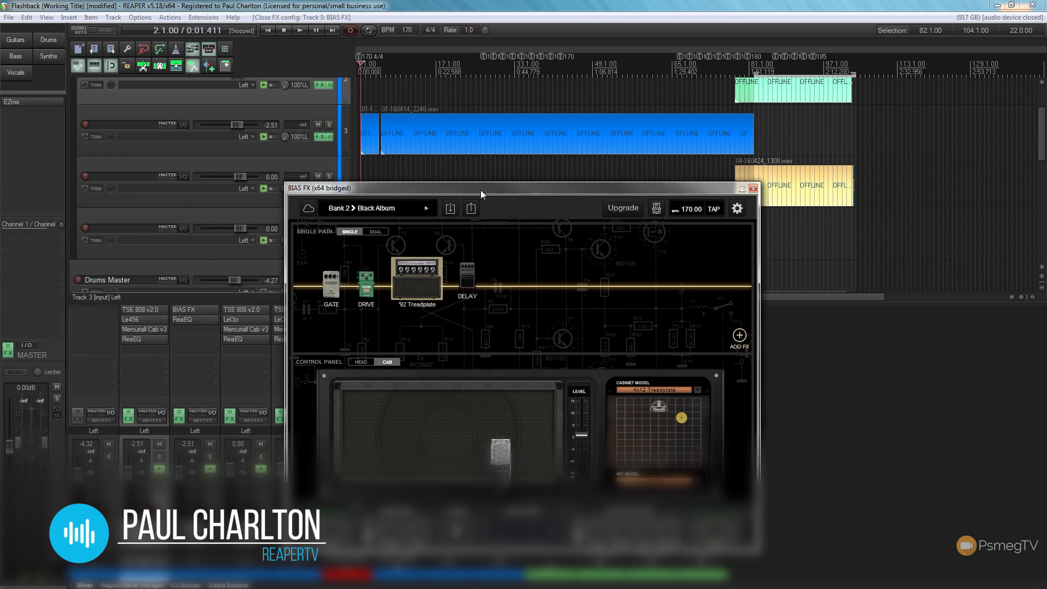
click(306, 7)
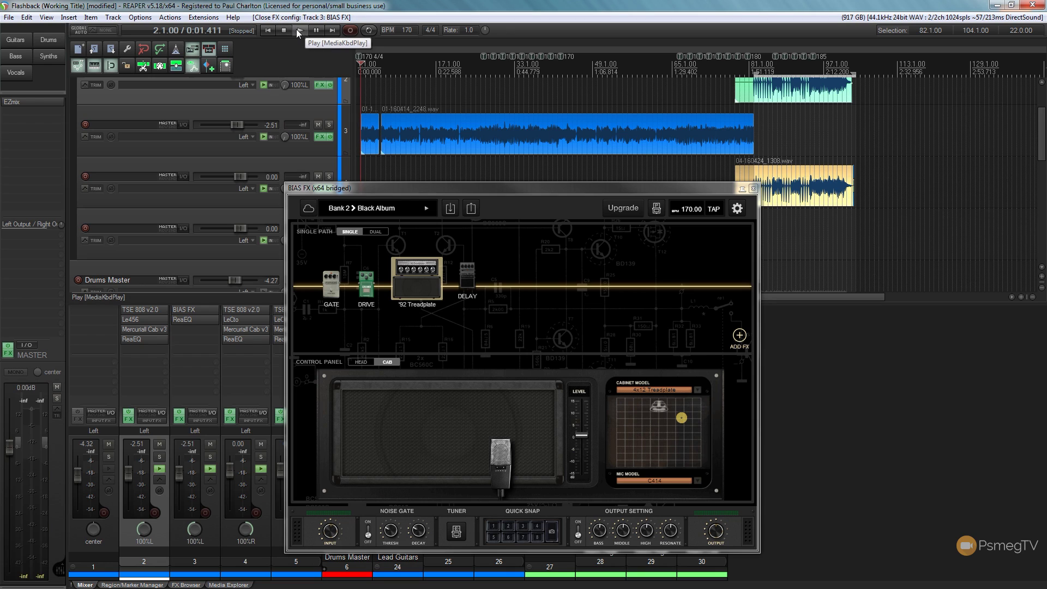
click(298, 30)
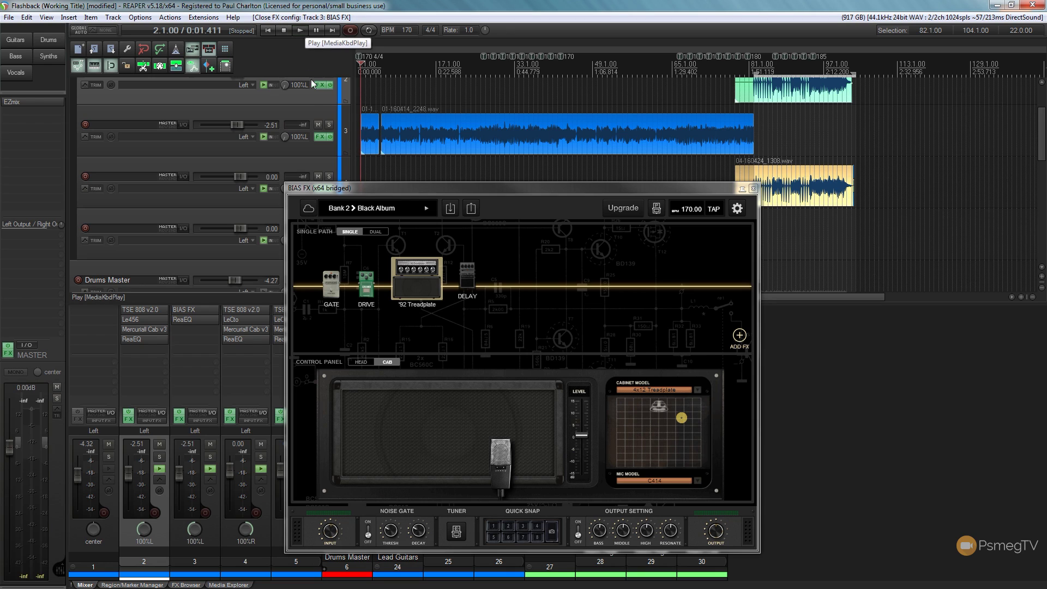
click(328, 125)
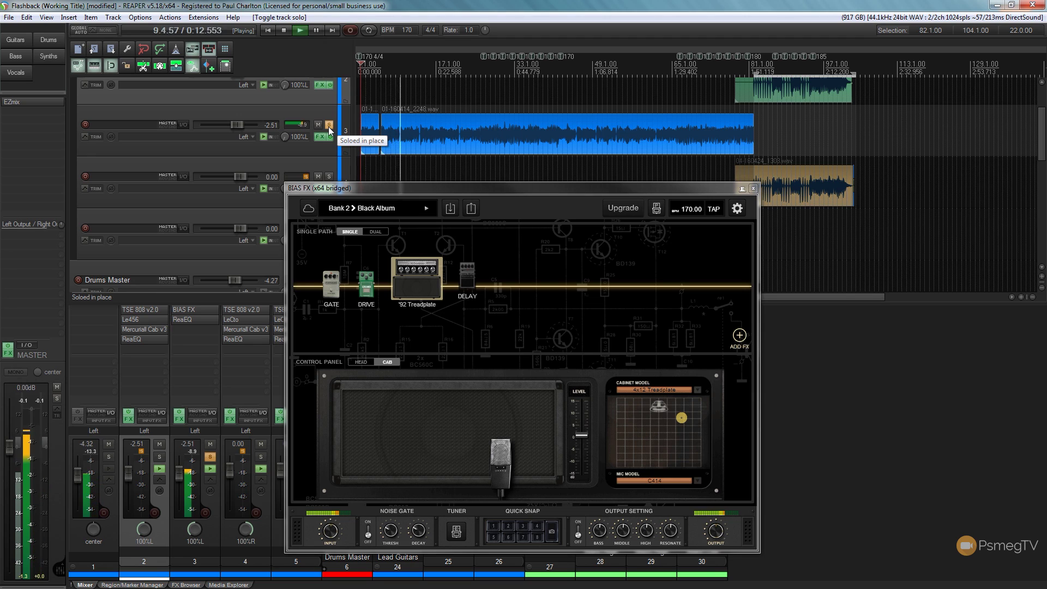
click(329, 125)
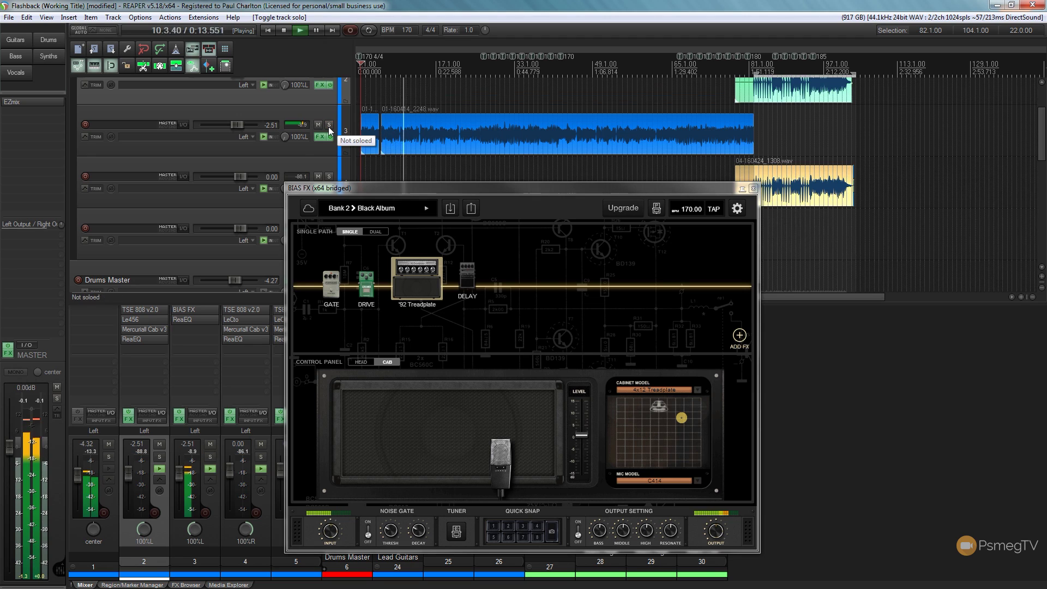
click(289, 30)
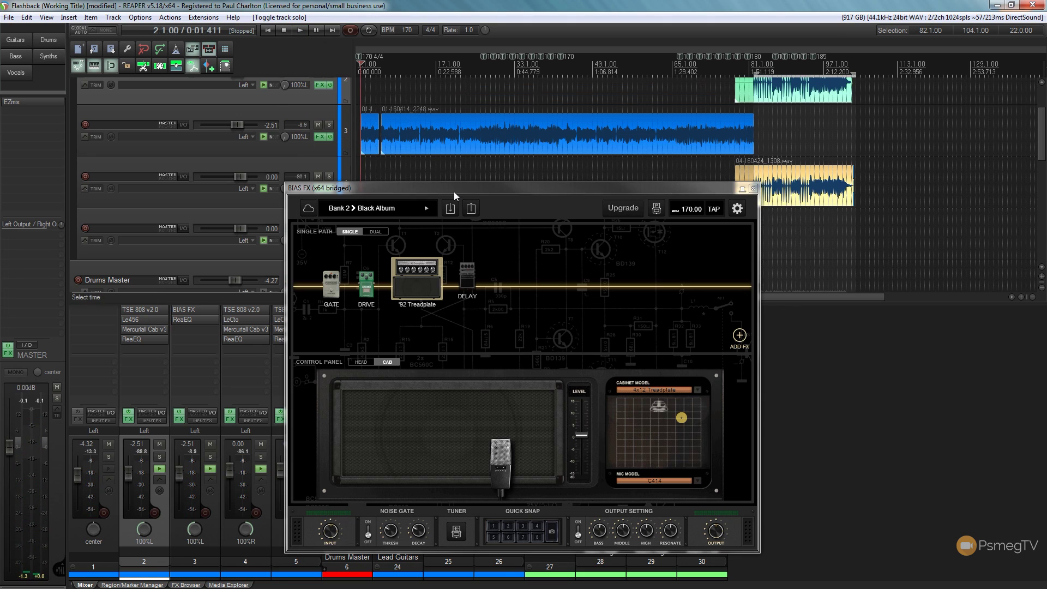
drag(453, 192, 252, 96)
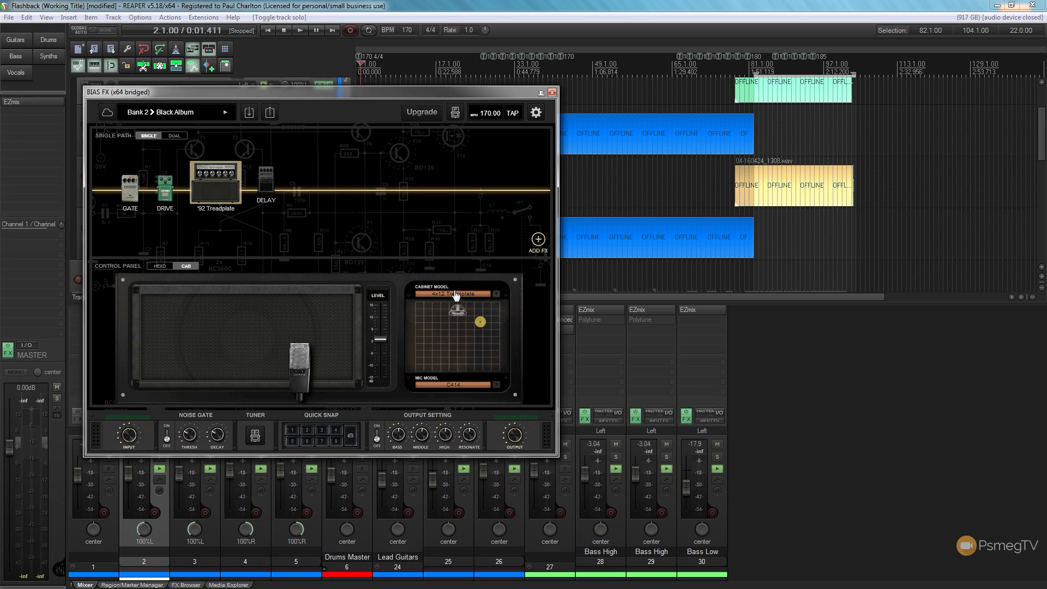
Step: Choose Bypass at the top of the BIAS FX Cabinet Model list, then move the window down
click(497, 293)
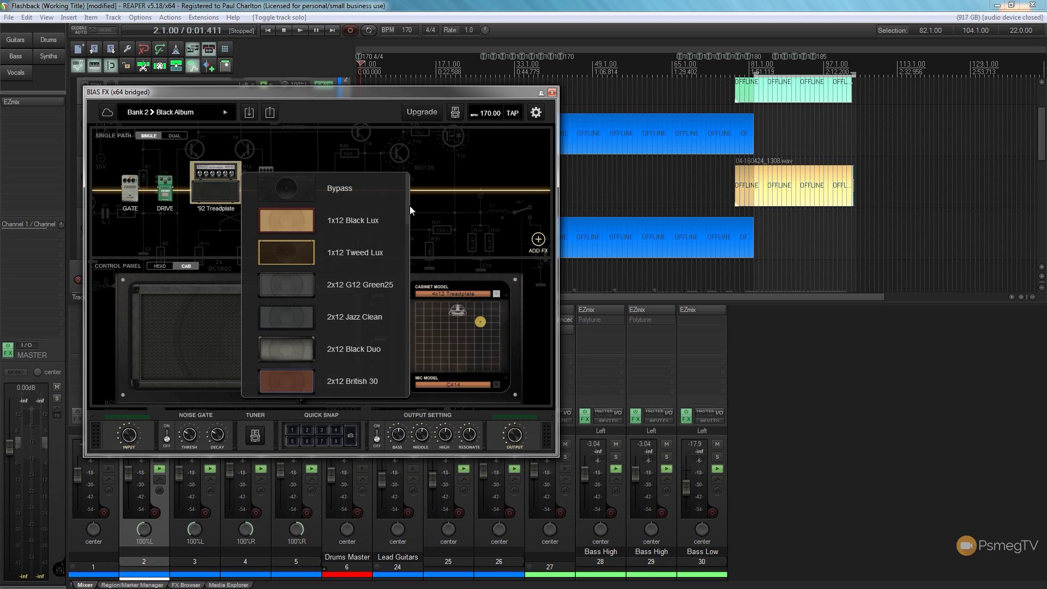
drag(405, 211, 415, 375)
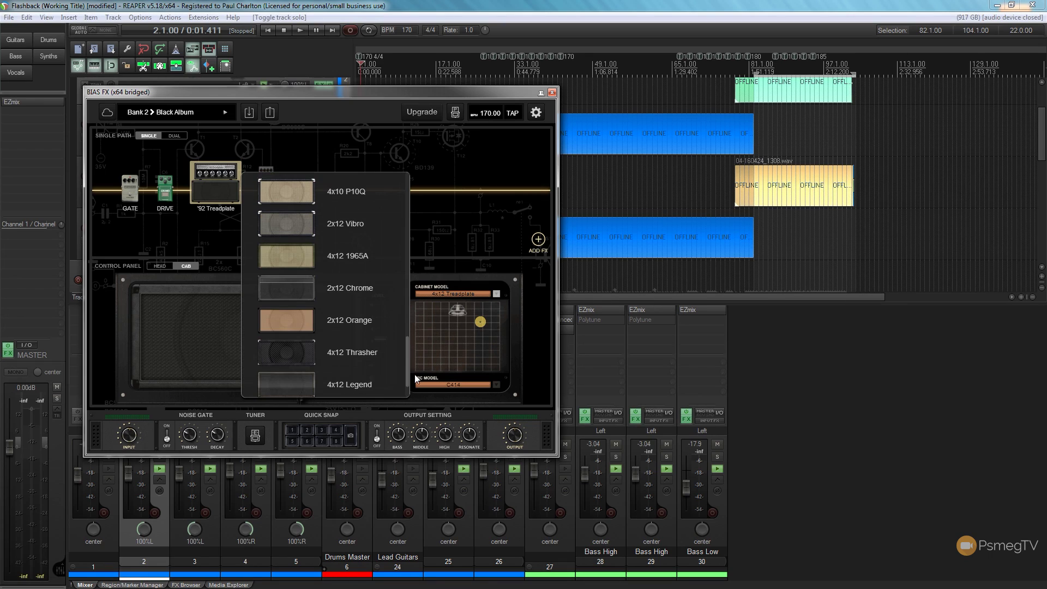
click(528, 327)
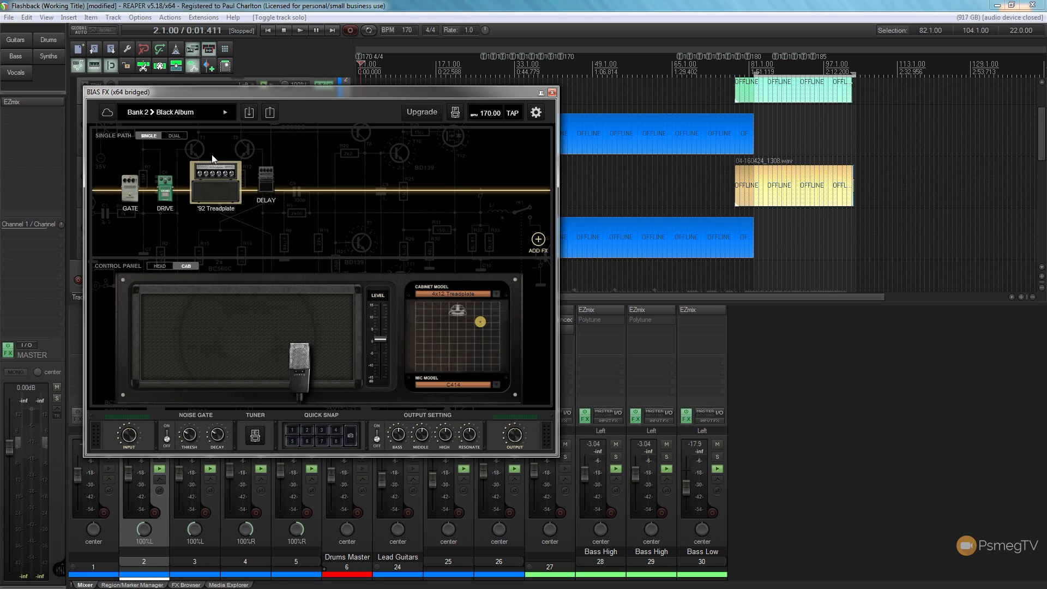
click(444, 296)
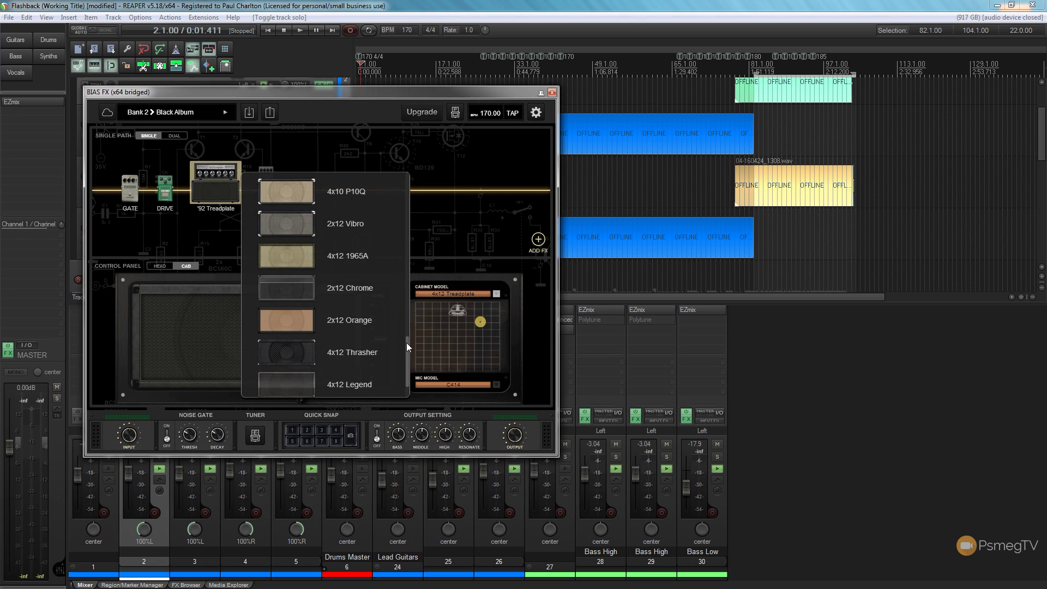
drag(406, 342, 406, 176)
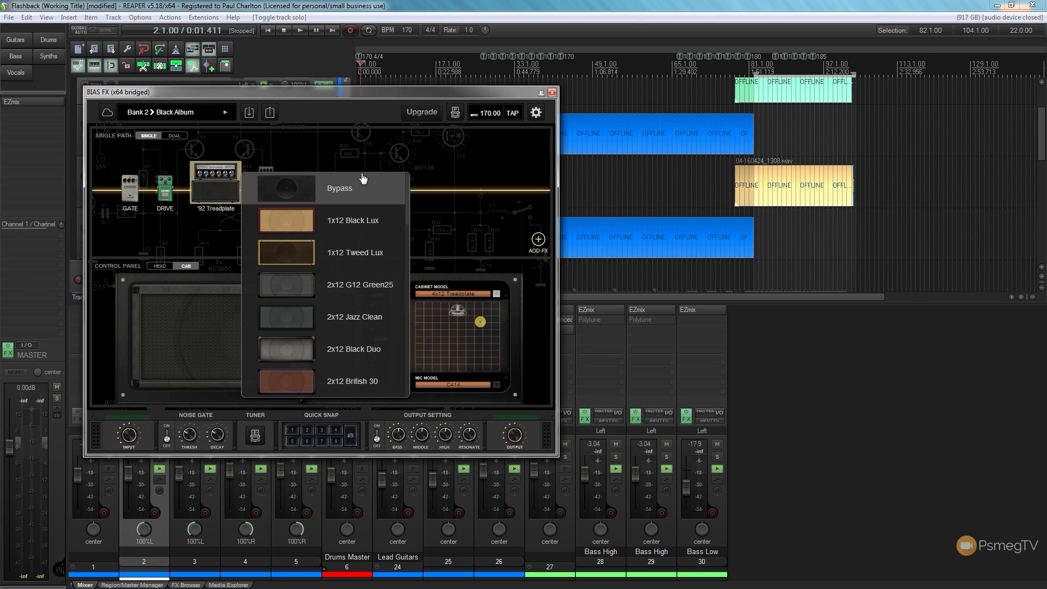
click(295, 197)
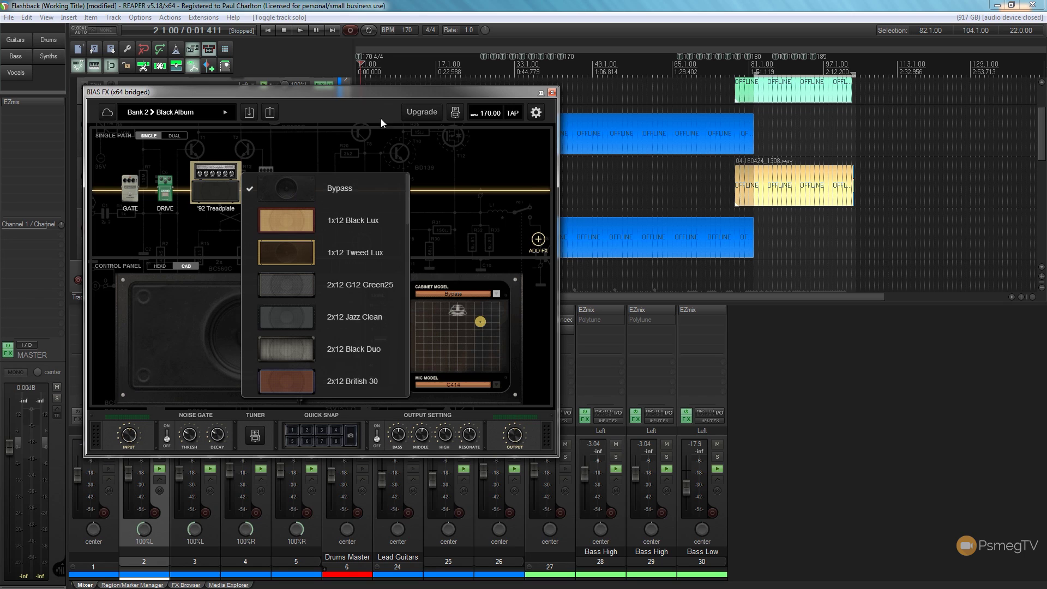
click(541, 306)
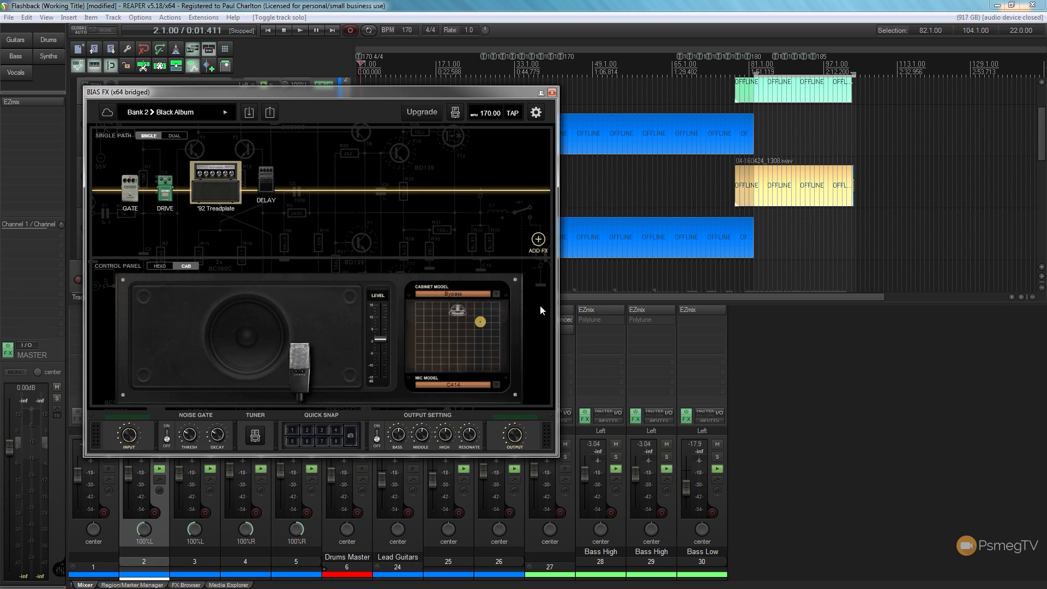
drag(345, 91, 413, 256)
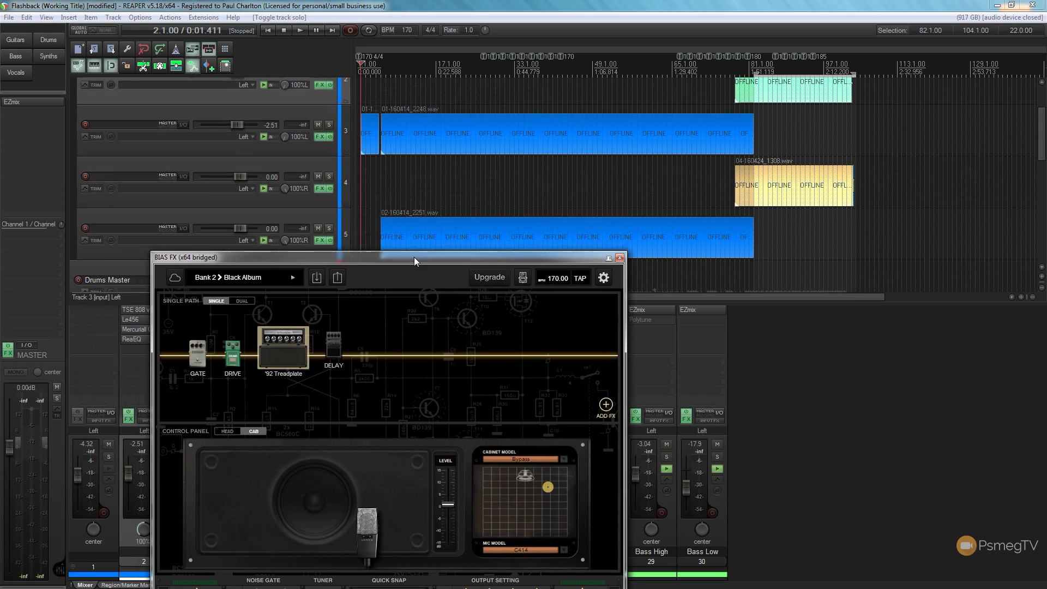
Step: Audition the bypassed cabinet with track 3 soloed, then close the BIAS FX window
click(361, 164)
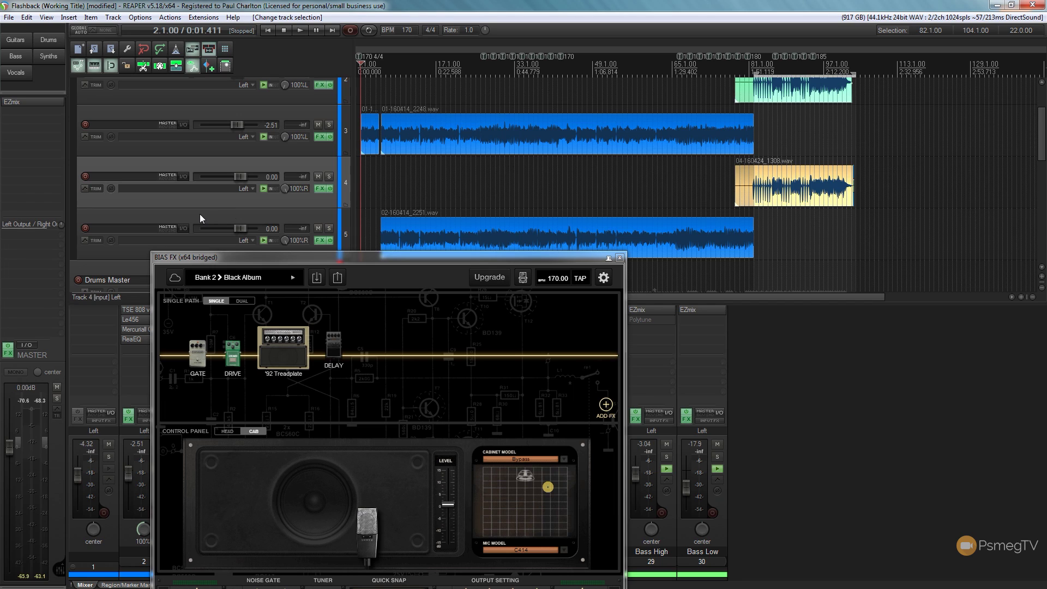
click(303, 31)
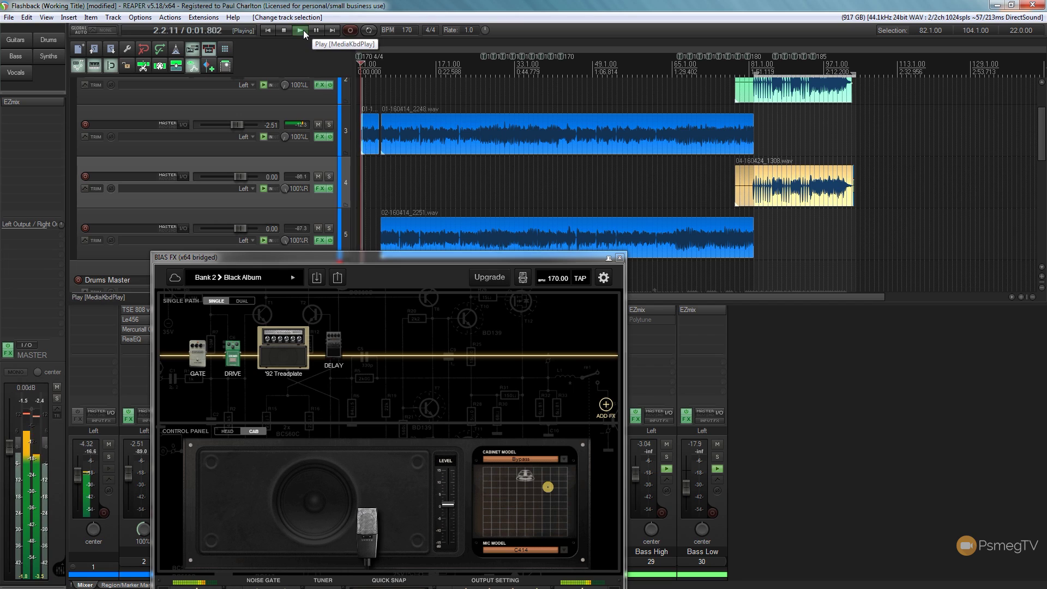
click(329, 124)
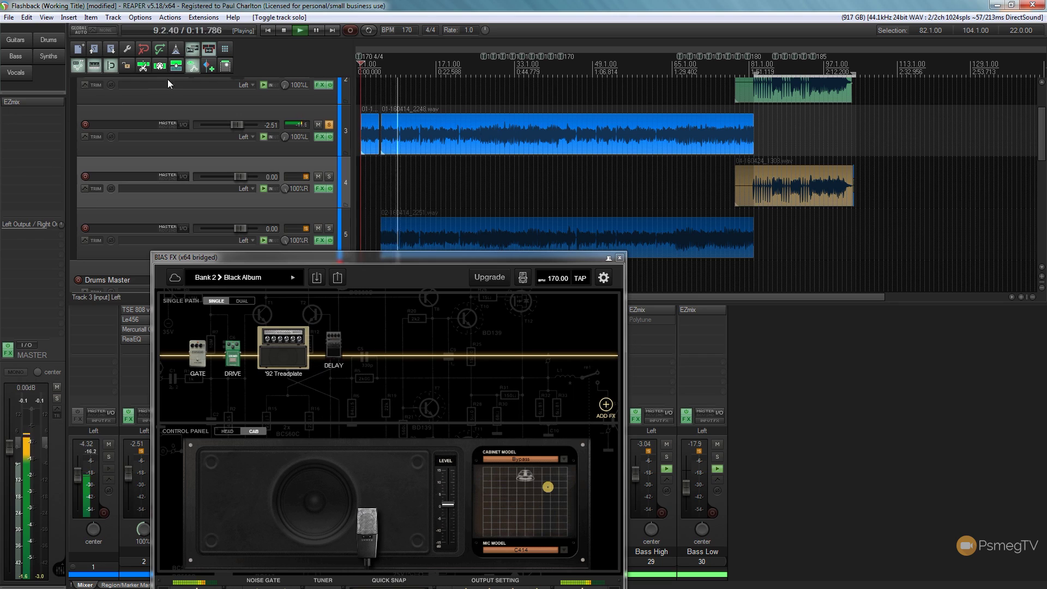
click(284, 31)
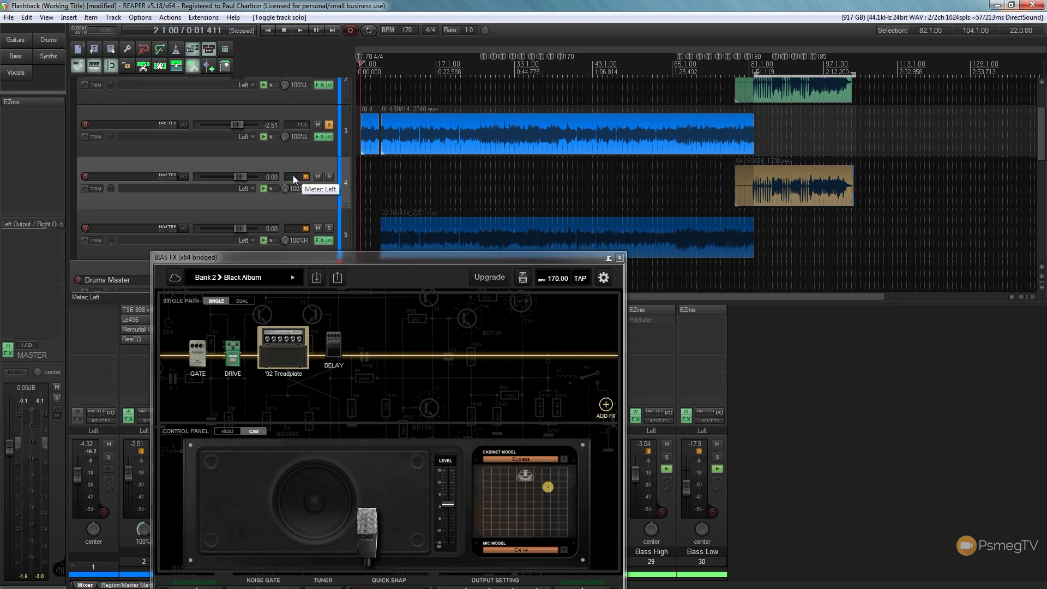
drag(316, 257, 230, 127)
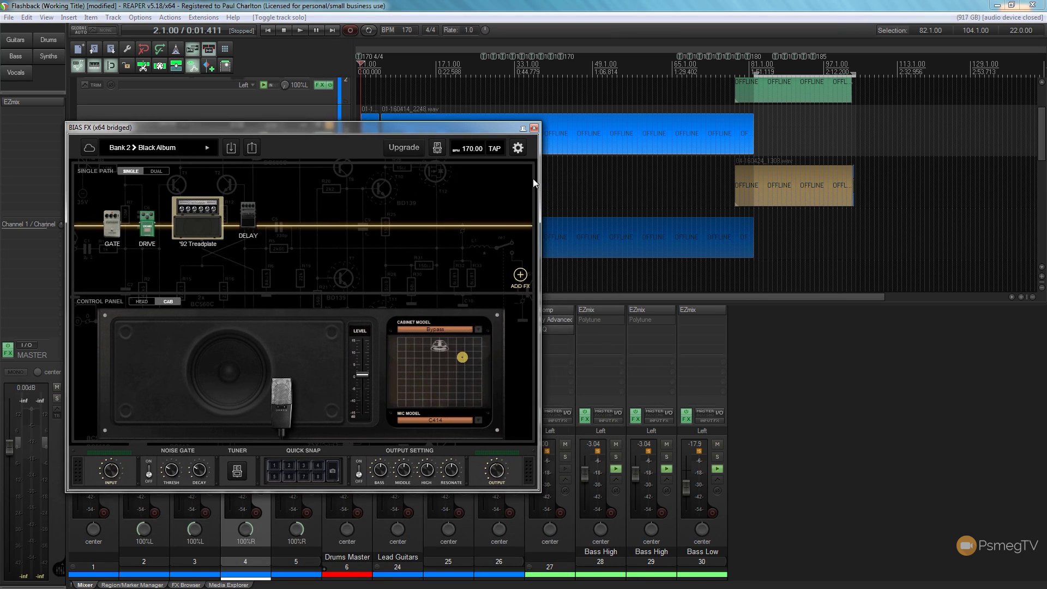
click(533, 128)
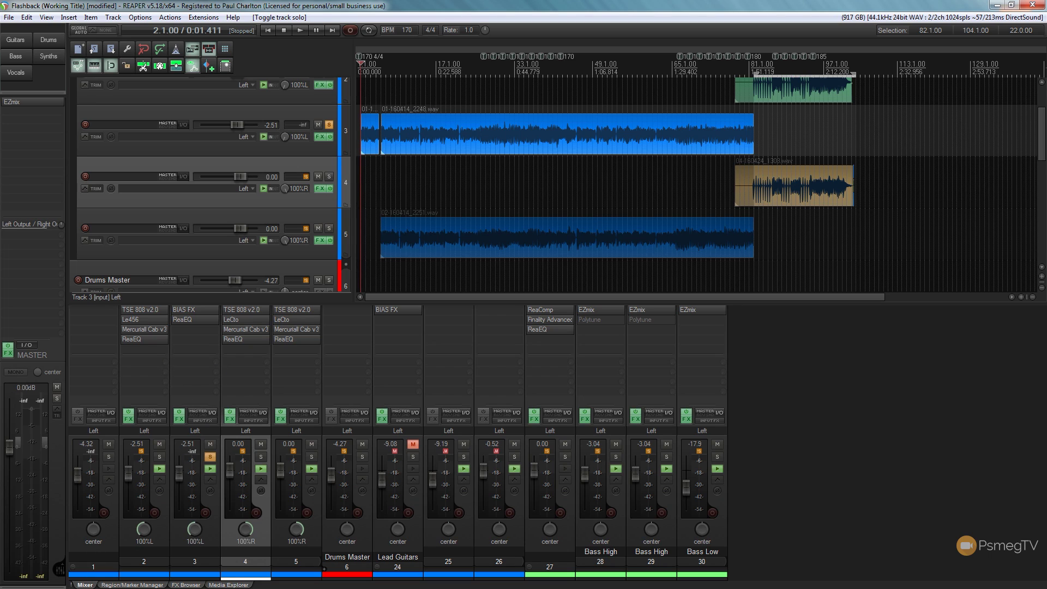
Step: Drag Mercuriall Cab v3.0 from the FX Browser onto track 3's FX slots and return to the Mixer
click(187, 584)
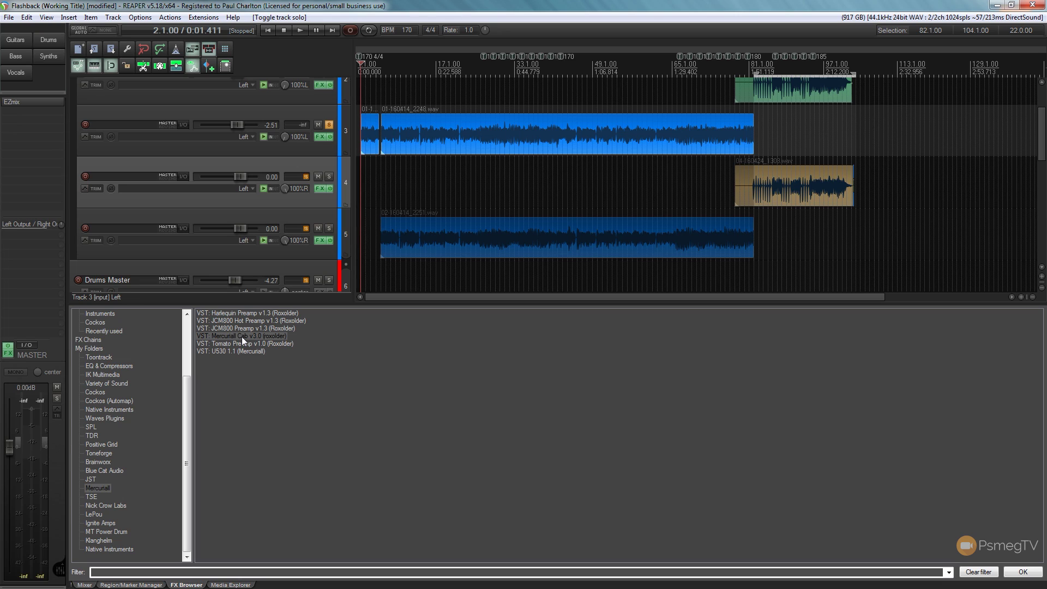
drag(241, 336, 312, 188)
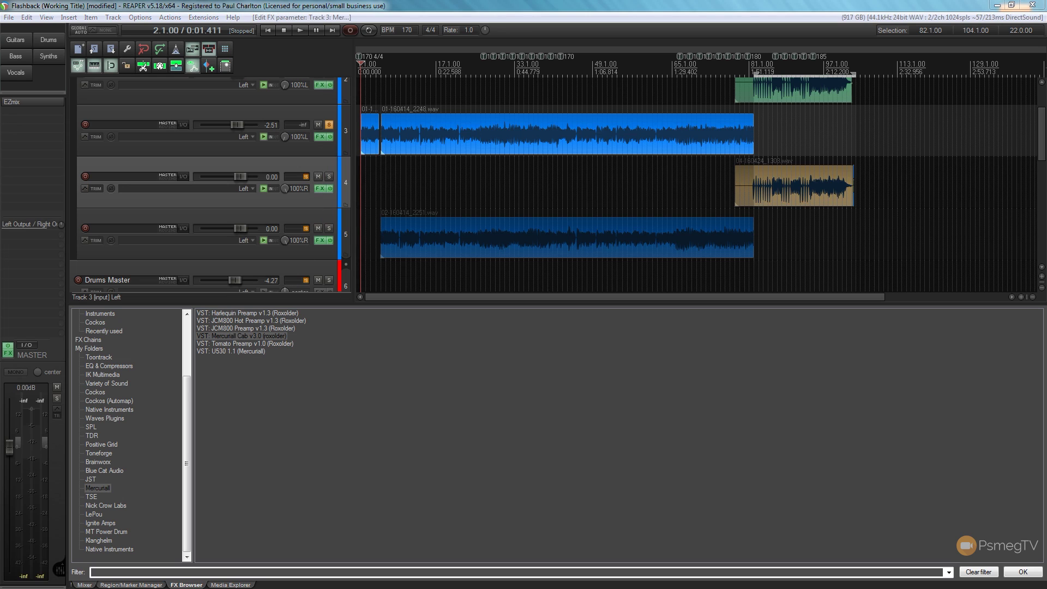
drag(261, 136, 555, 75)
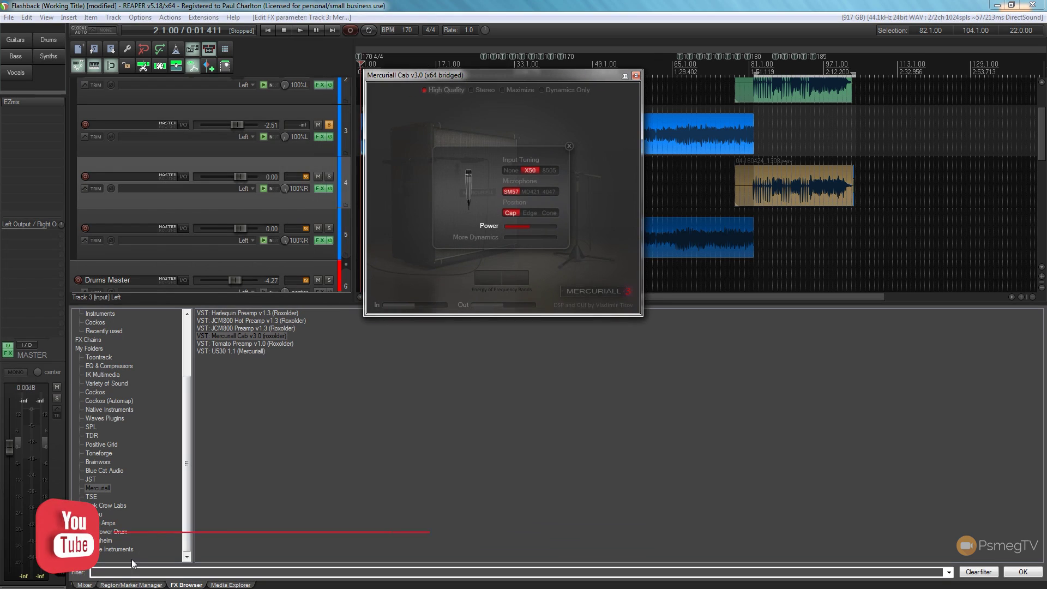
click(85, 584)
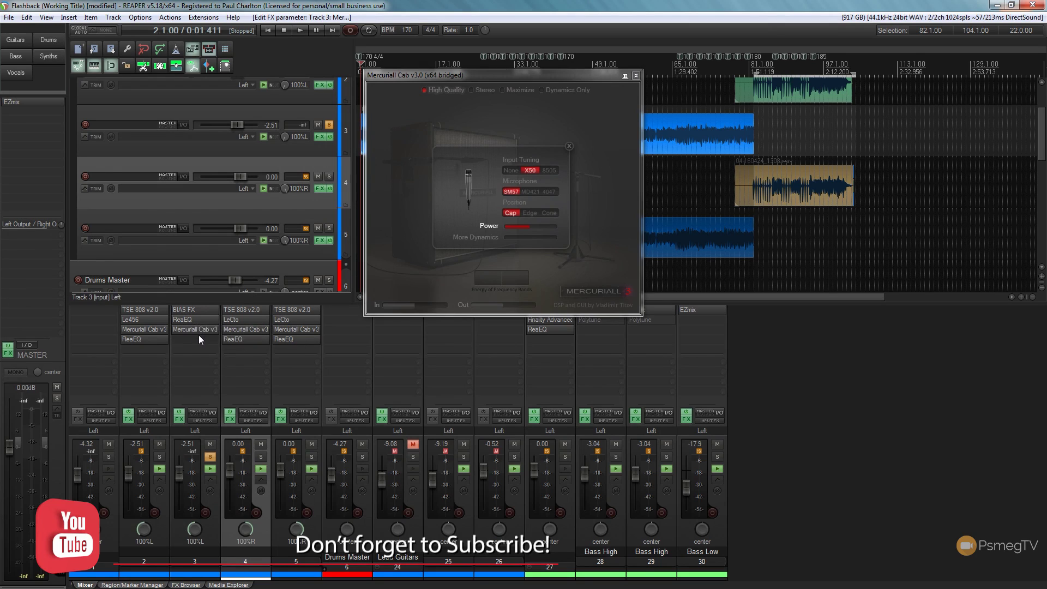
Step: Move Mercuriall Cab v3 above ReaEQ in track 3's chain and shift its window lower left
drag(198, 329, 194, 319)
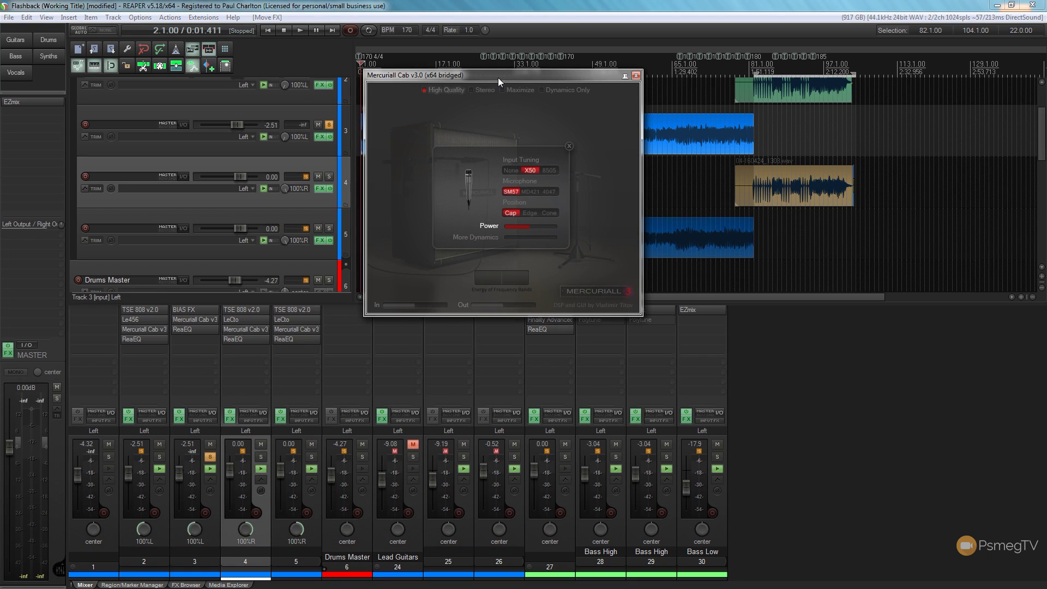
drag(499, 78, 178, 81)
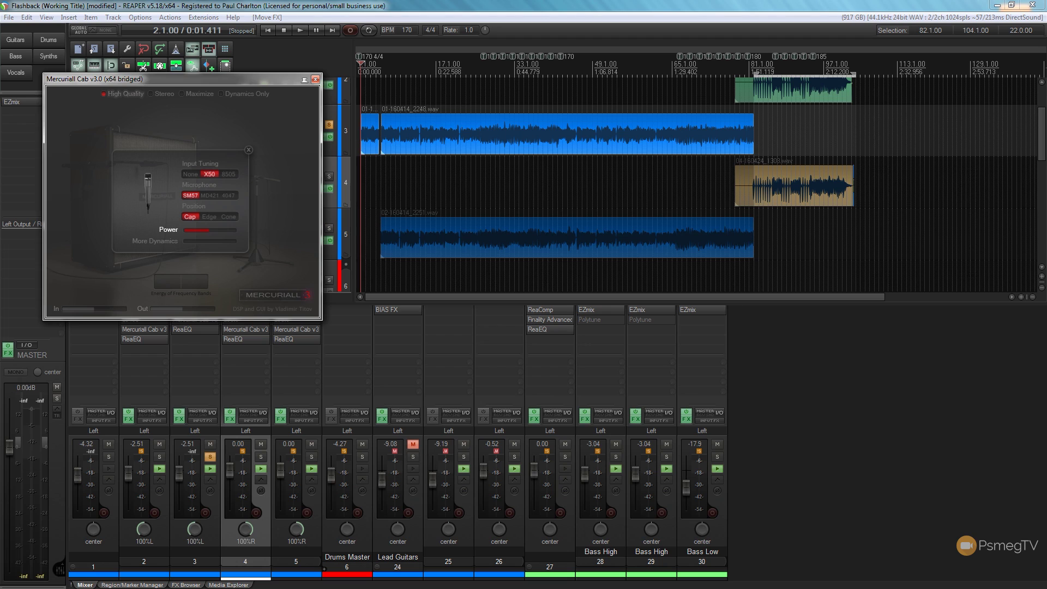
click(326, 95)
click(241, 77)
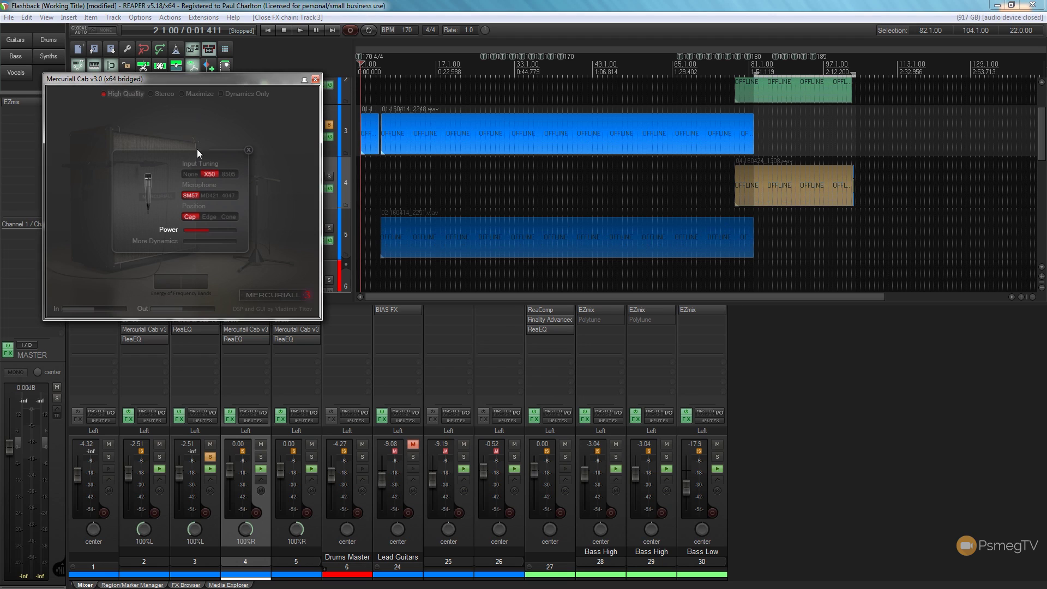
drag(198, 80, 191, 190)
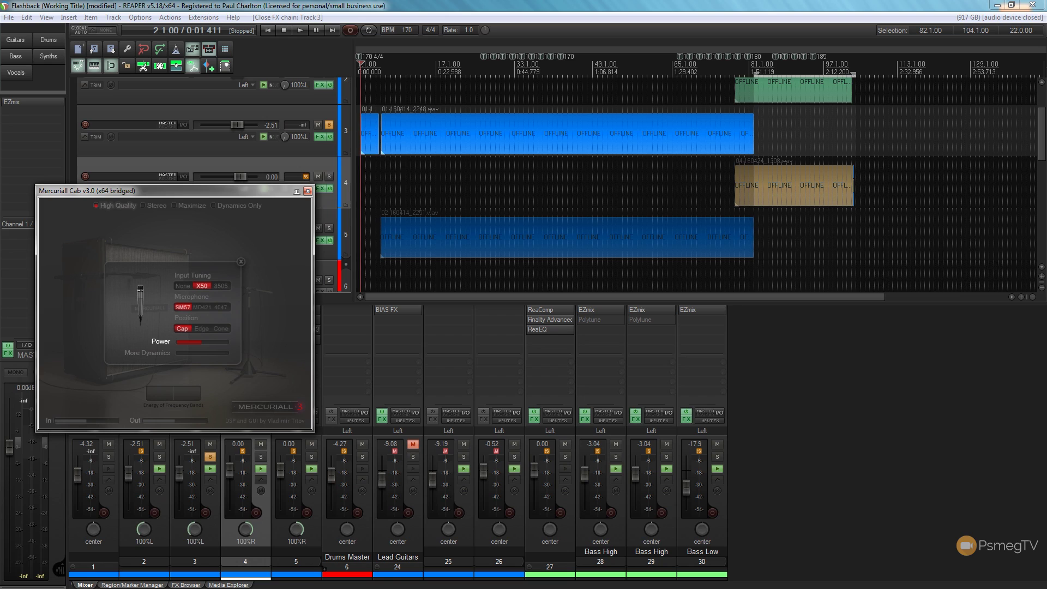
Step: During playback, set Input Tuning None, SM57 microphone at Edge, then unsolo track 3 and stop
click(182, 285)
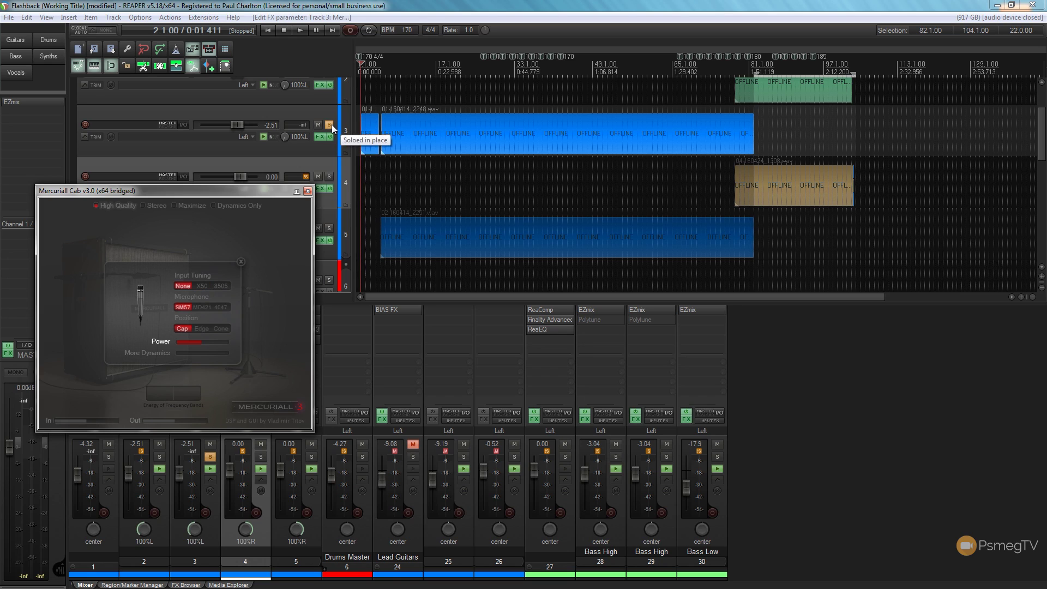
click(274, 202)
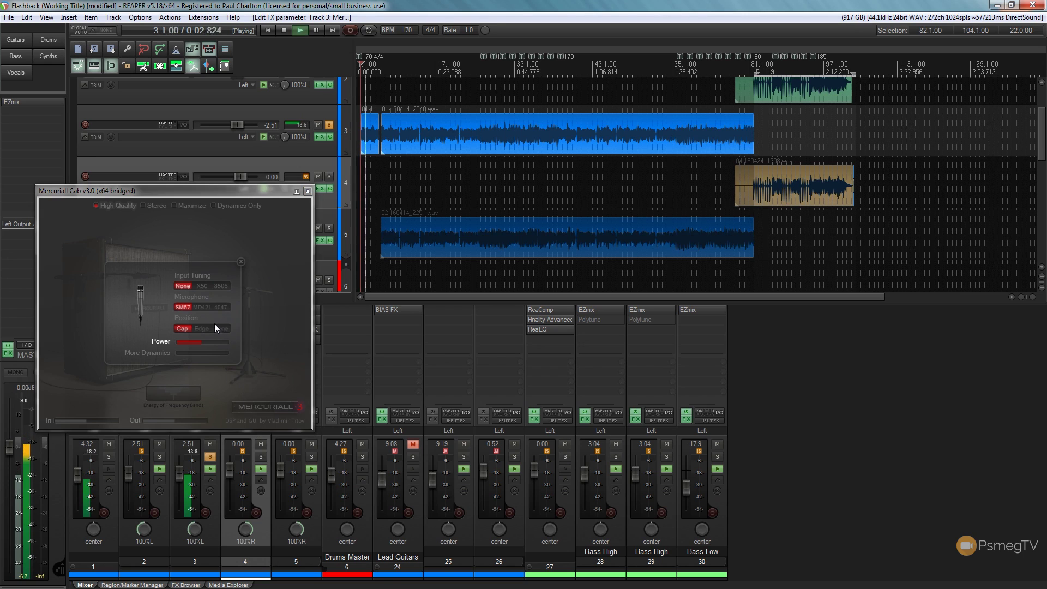
click(200, 307)
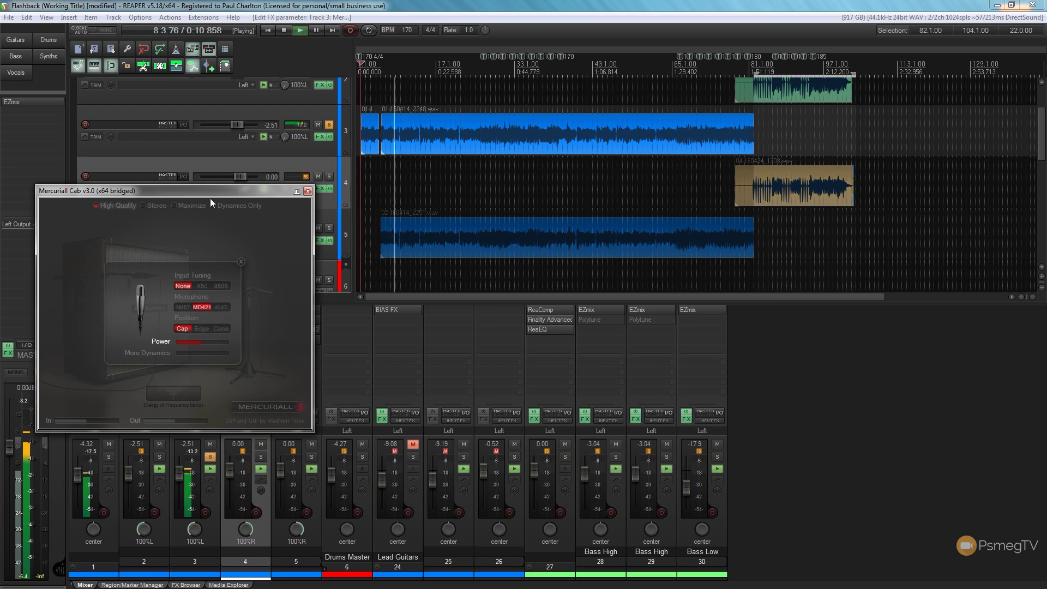
click(199, 328)
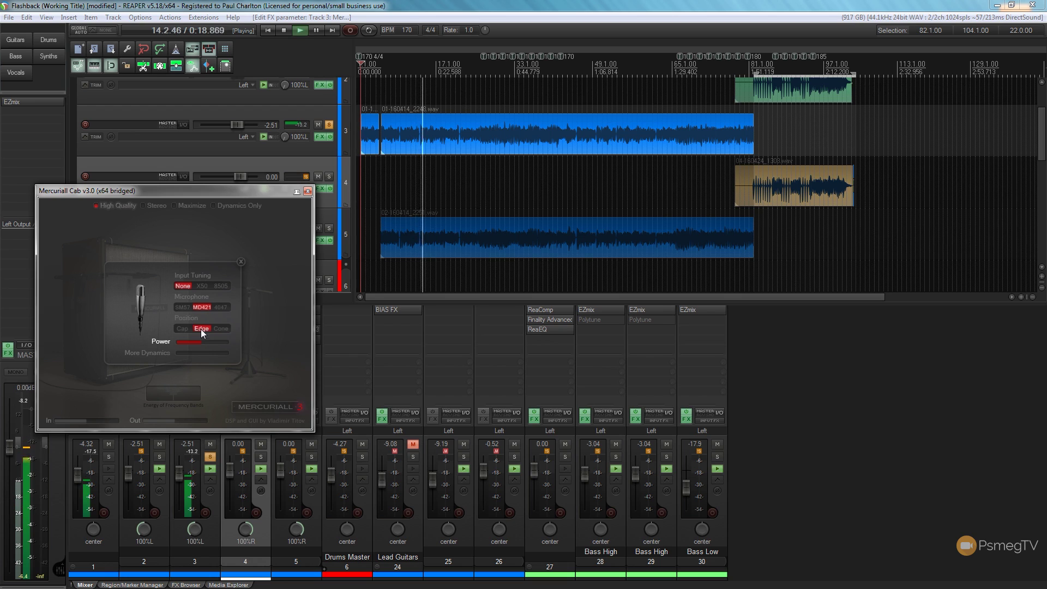
click(182, 307)
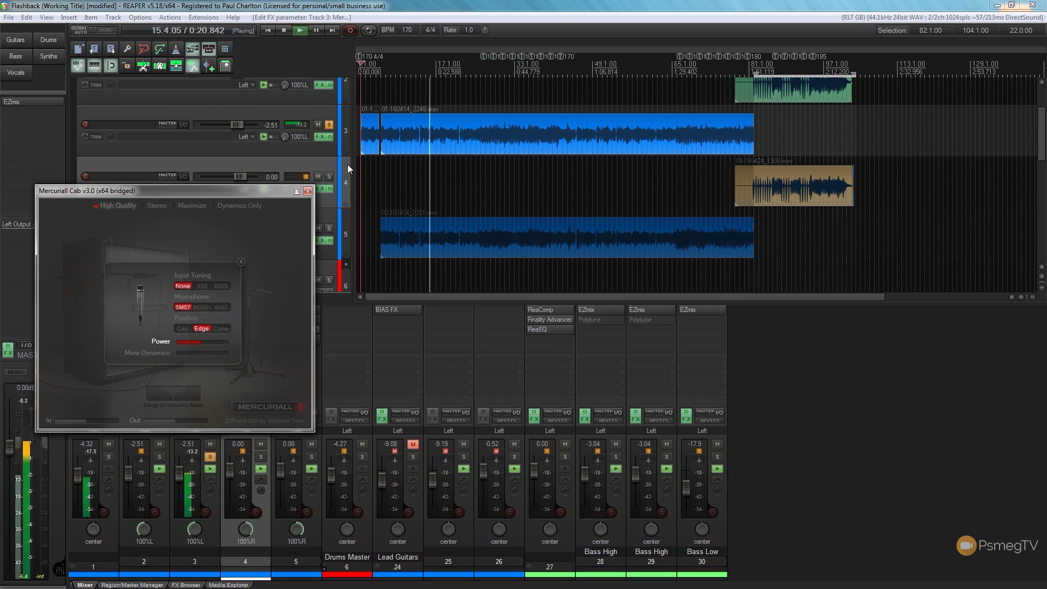
click(328, 125)
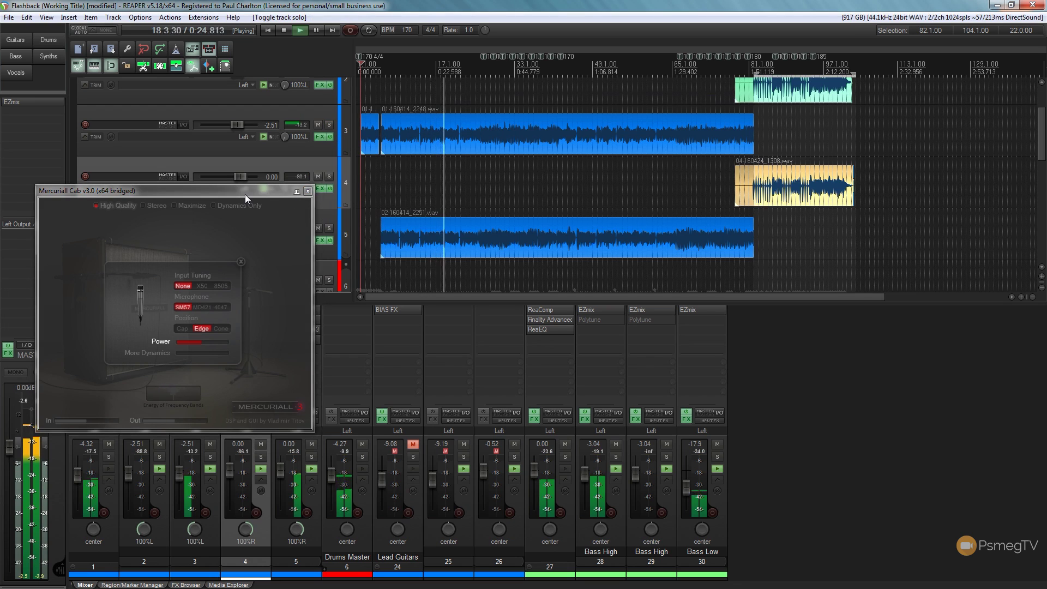
click(284, 30)
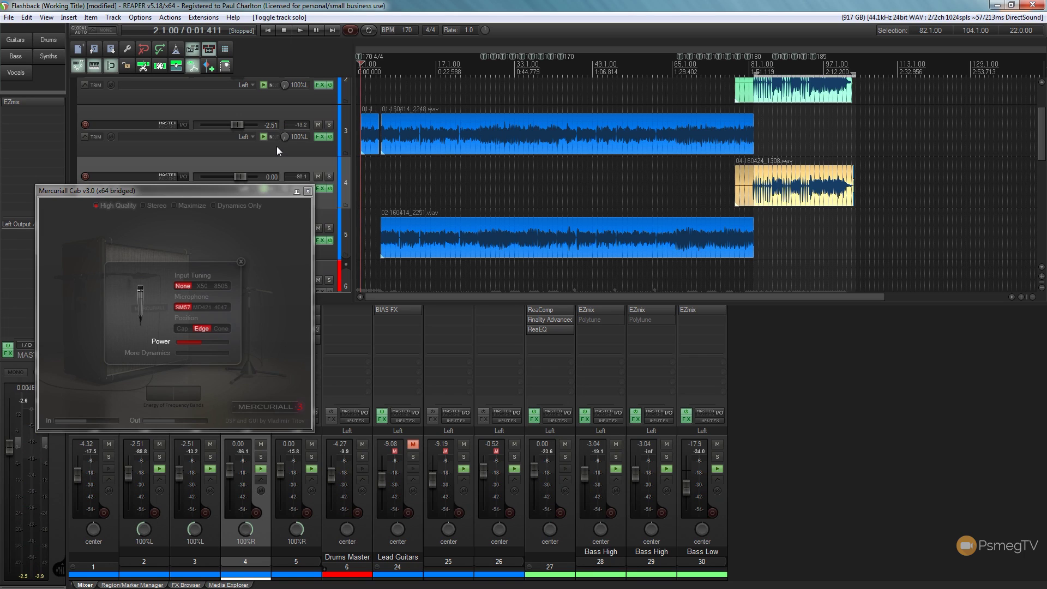
Step: Close the Mercuriall Cab v3 plugin window
click(307, 190)
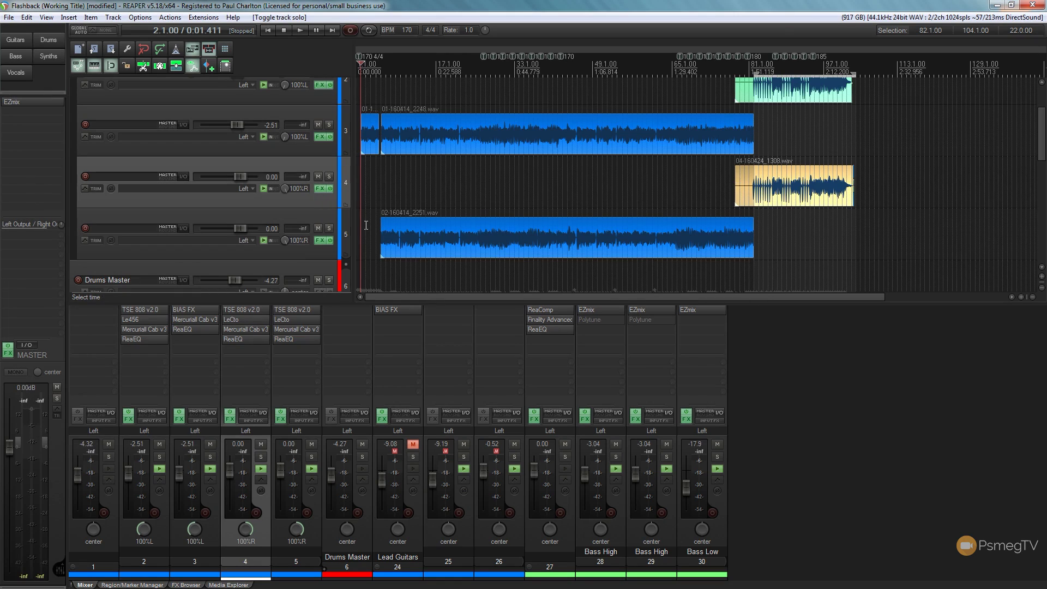